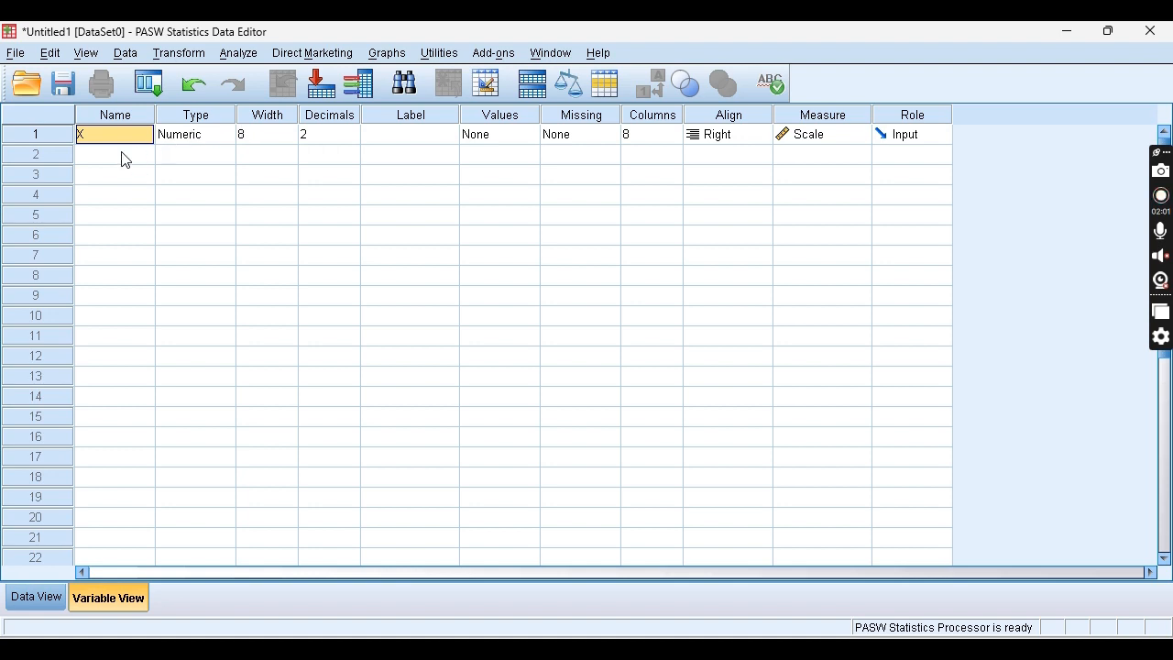
# Add a second variable named Y, set the decimals of X and Y to 0, and show the data sheet
pyautogui.write('Y')
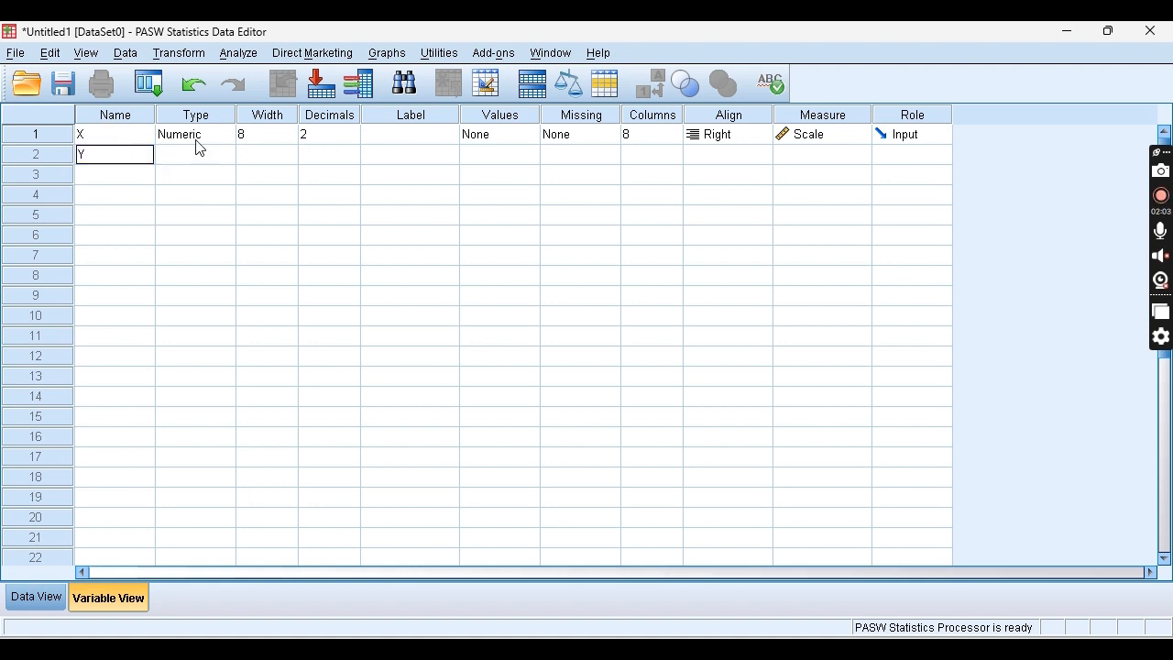
pyautogui.press('Return')
pyautogui.click(335, 137)
pyautogui.click(353, 141)
pyautogui.click(353, 140)
pyautogui.click(333, 156)
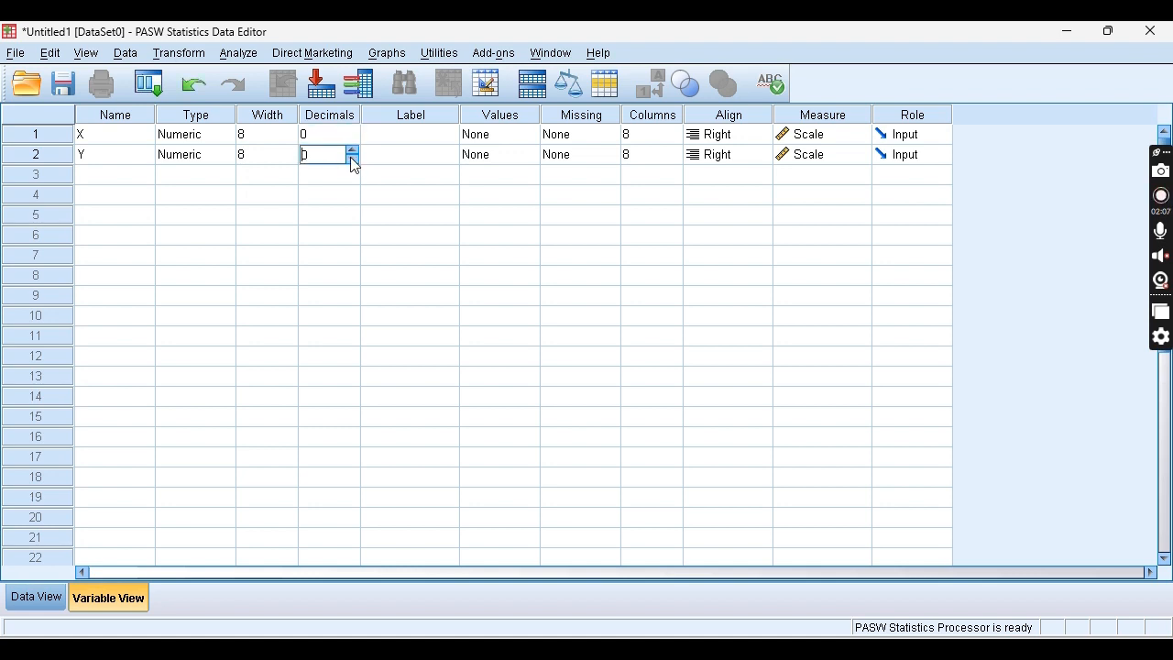
pyautogui.click(41, 597)
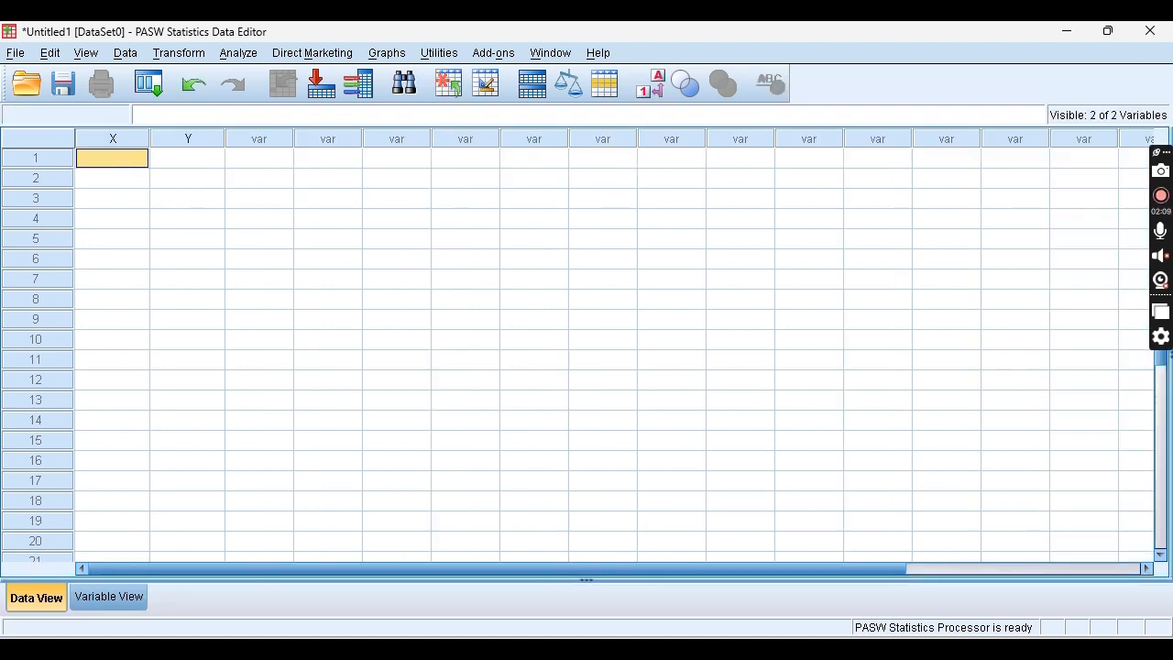
# Copy the number rows of the first Literasi/Pemecahan Masalah table from the PowerPoint slide into the Excel sheet at A1
pyautogui.hotkey('alt', 'Tab')
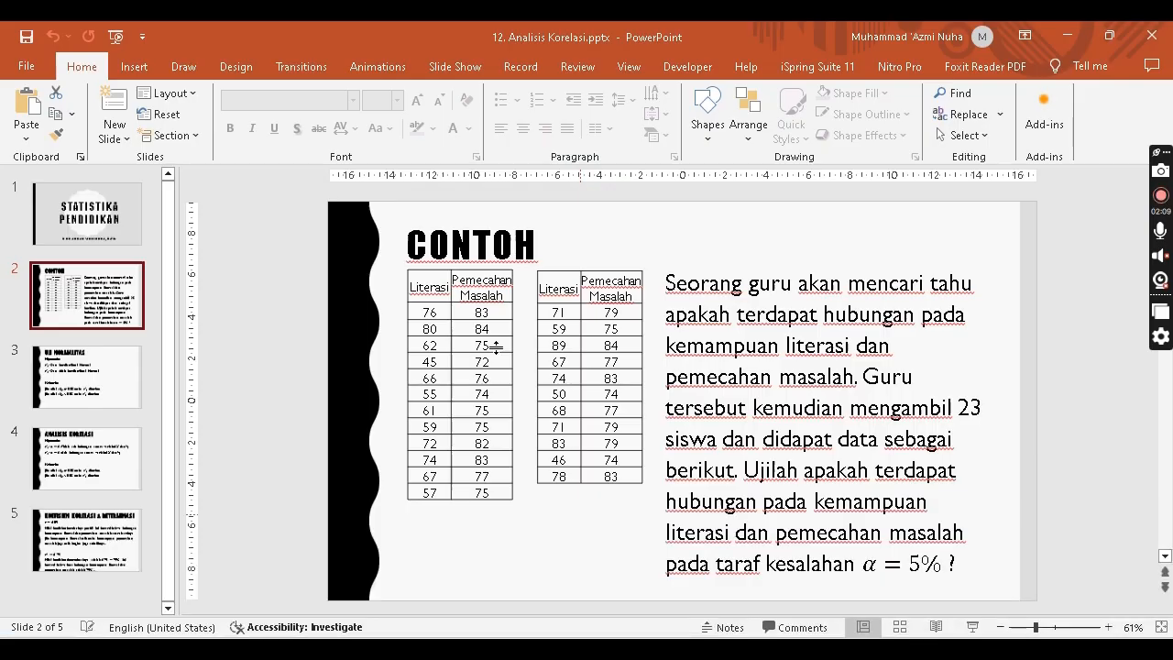
pyautogui.moveTo(429, 312); pyautogui.dragTo(495, 493)
pyautogui.hotkey('ctrl', 'c')
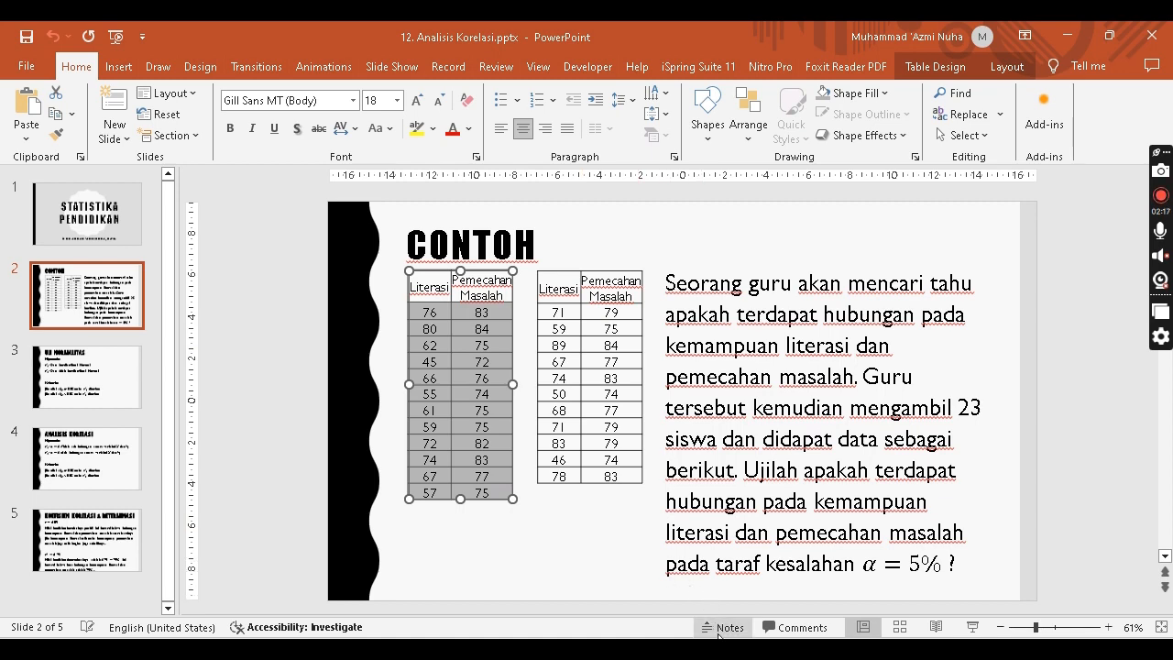
pyautogui.hotkey('alt', 'Tab')
pyautogui.hotkey('ctrl', 'v')
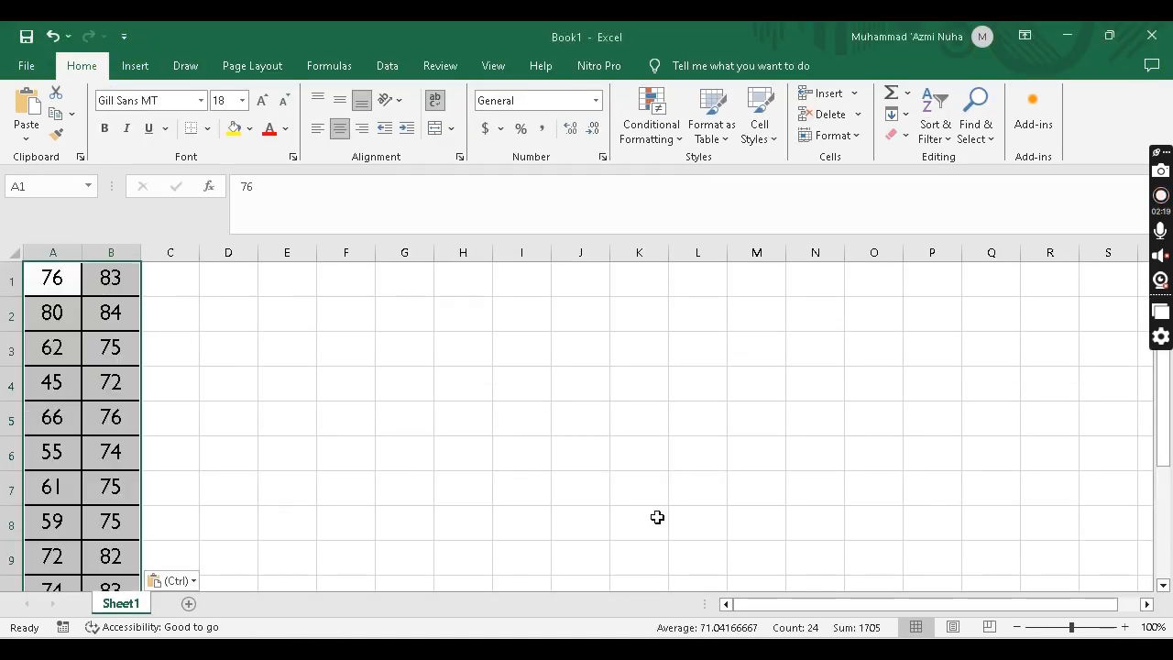
# Copy the number rows of the slide's second table in PowerPoint into Excel at A13, directly below the existing data
pyautogui.moveTo(754, 647)
pyautogui.click(746, 541)
pyautogui.moveTo(554, 315)
pyautogui.mouseDown()
pyautogui.moveTo(603, 357)
pyautogui.moveTo(618, 477)
pyautogui.mouseUp()
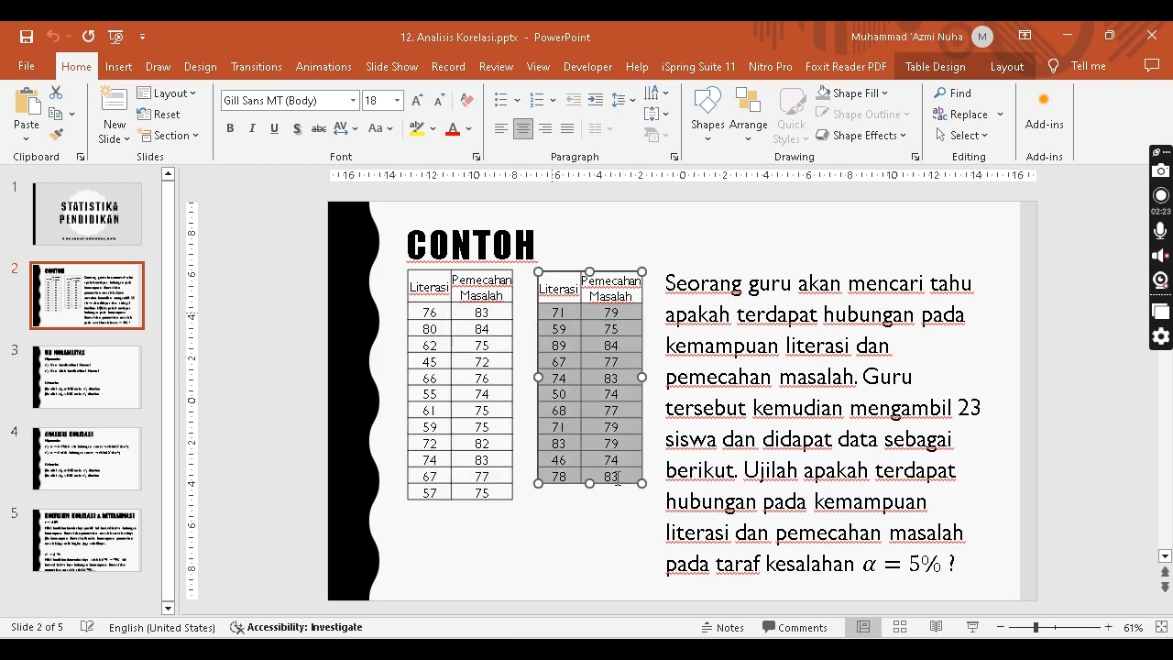
pyautogui.moveTo(733, 647)
pyautogui.click(733, 540)
pyautogui.scroll(-3, 62, 500)
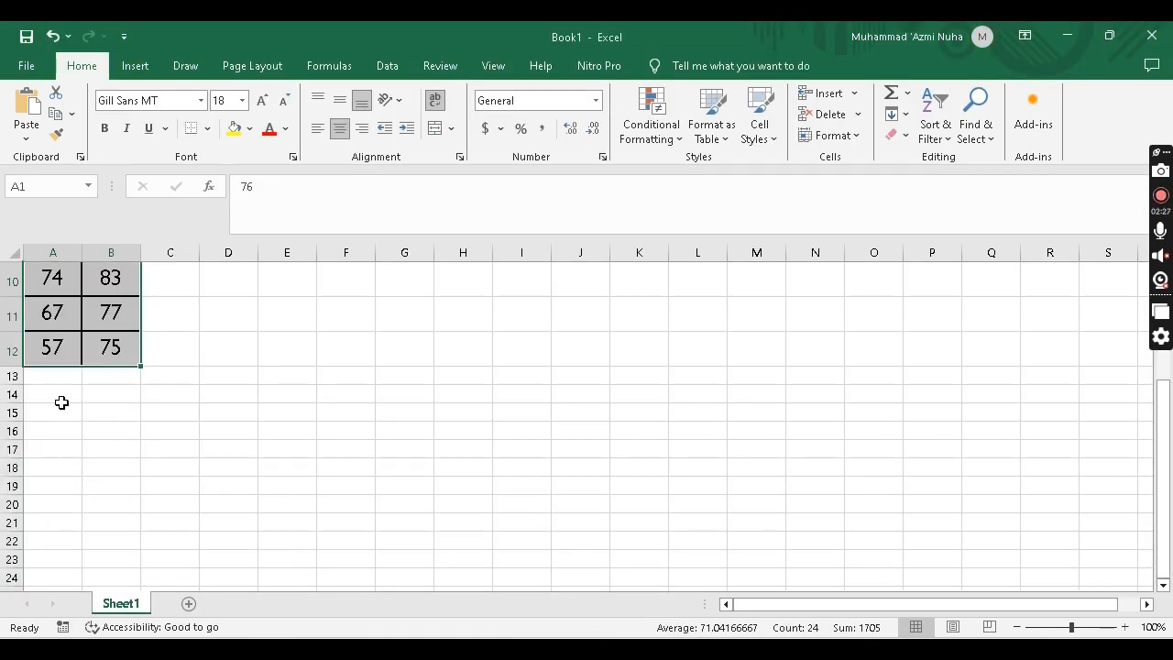
pyautogui.click(60, 369)
pyautogui.hotkey('ctrl', 'v')
pyautogui.scroll(3, 57, 371)
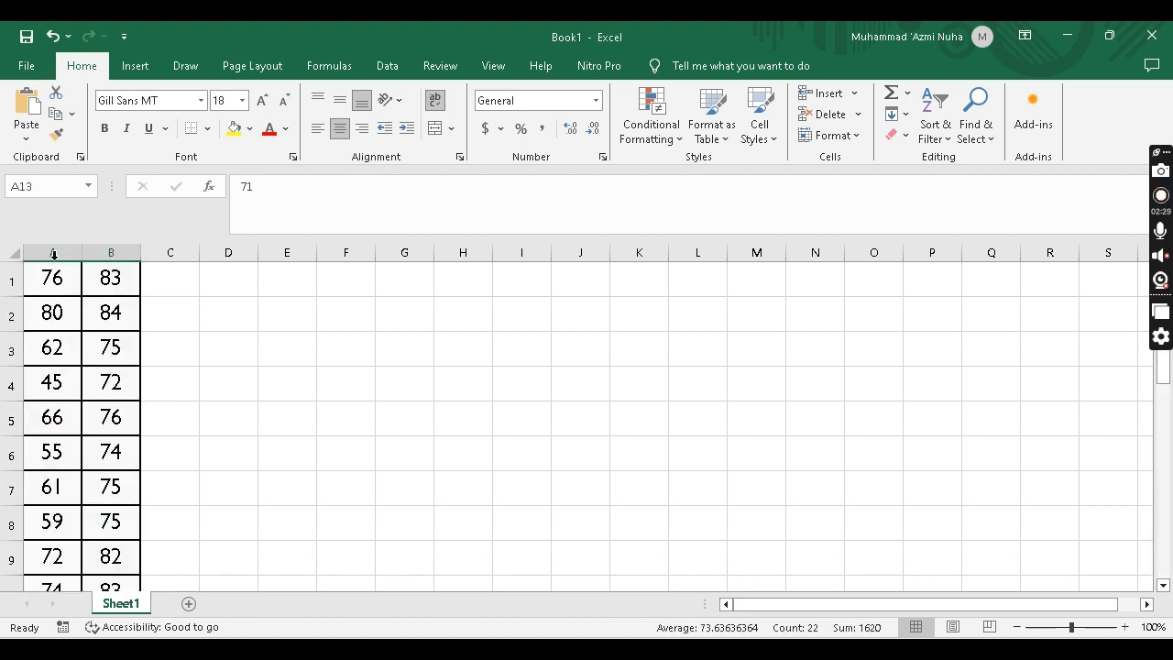
# Copy the 23 values in Excel column A into variable X of the PASW Statistics dataset, starting at case 1
pyautogui.moveTo(52, 280); pyautogui.dragTo(52, 422)
pyautogui.hotkey('ctrl', 'c')
pyautogui.scroll(6, 52, 417)
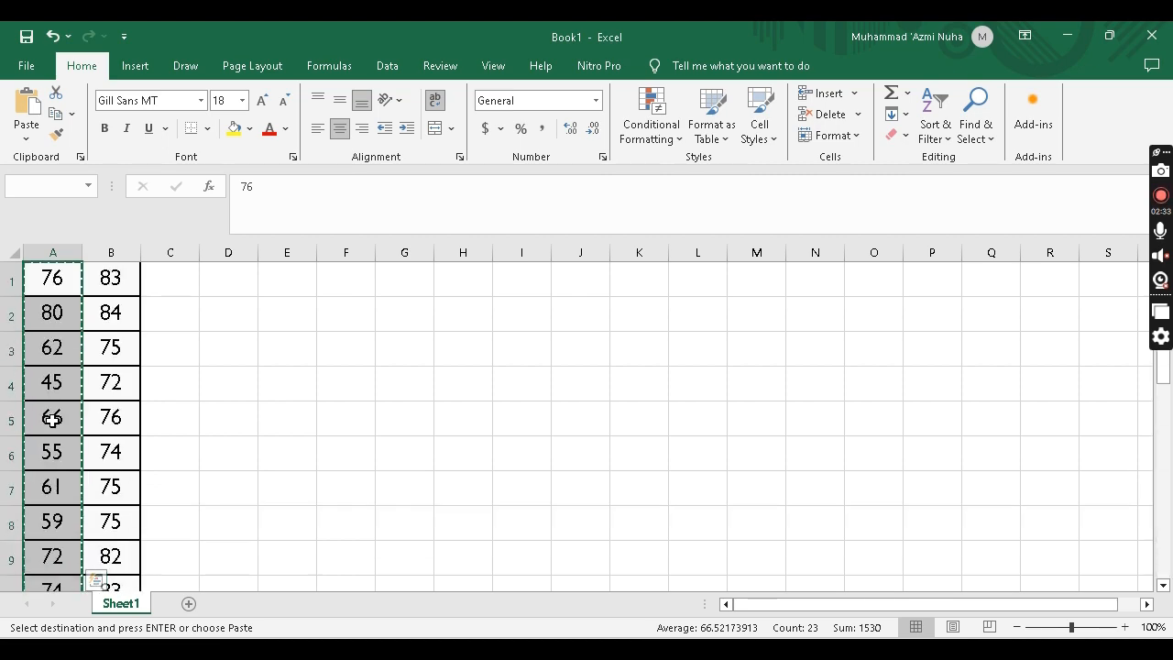
pyautogui.hotkey('alt', 'Tab')
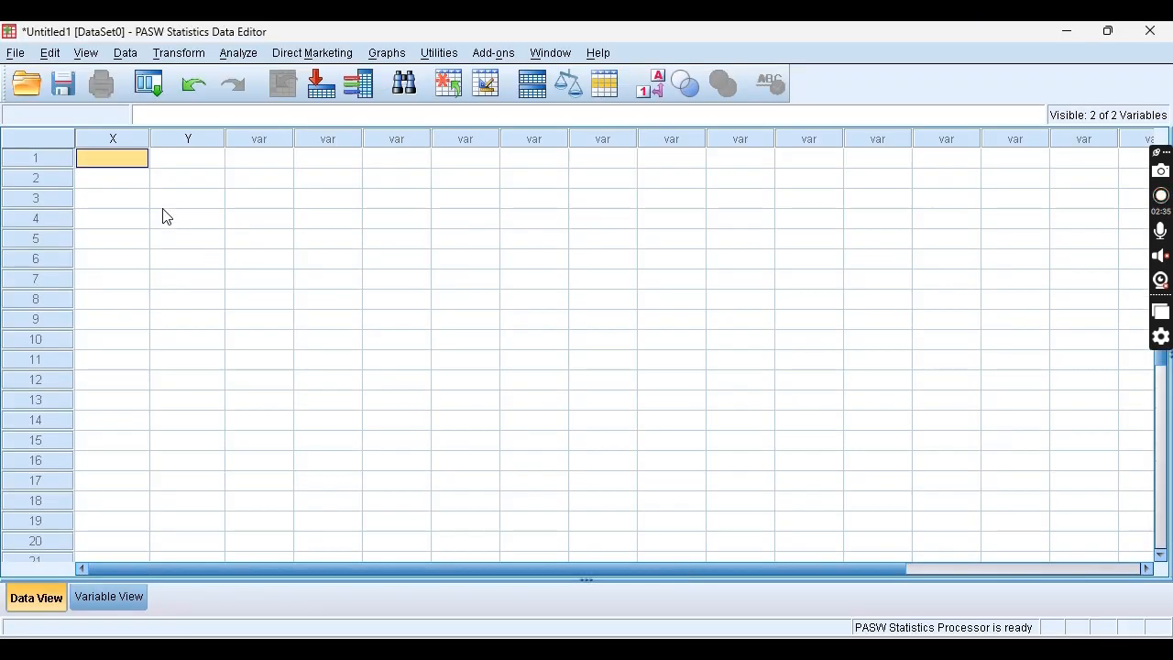
pyautogui.hotkey('ctrl', 'v')
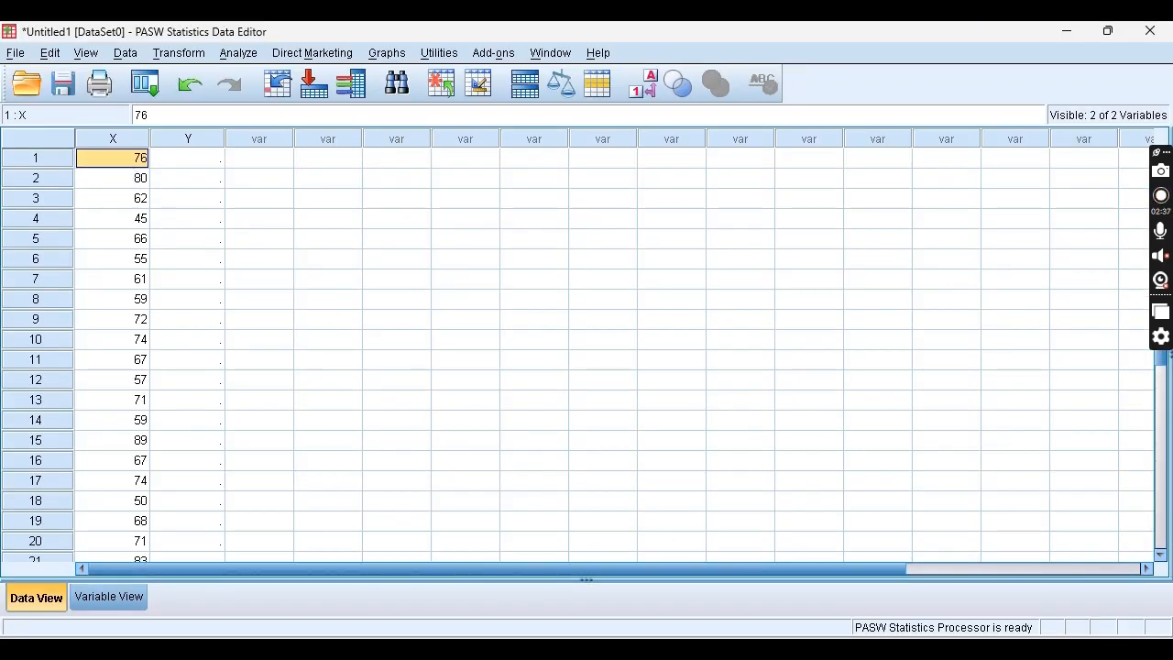
# Copy the values B1 to B23 from Excel into variable Y of the PASW Statistics dataset, starting at case 1
pyautogui.click(750, 632)
pyautogui.click(124, 279)
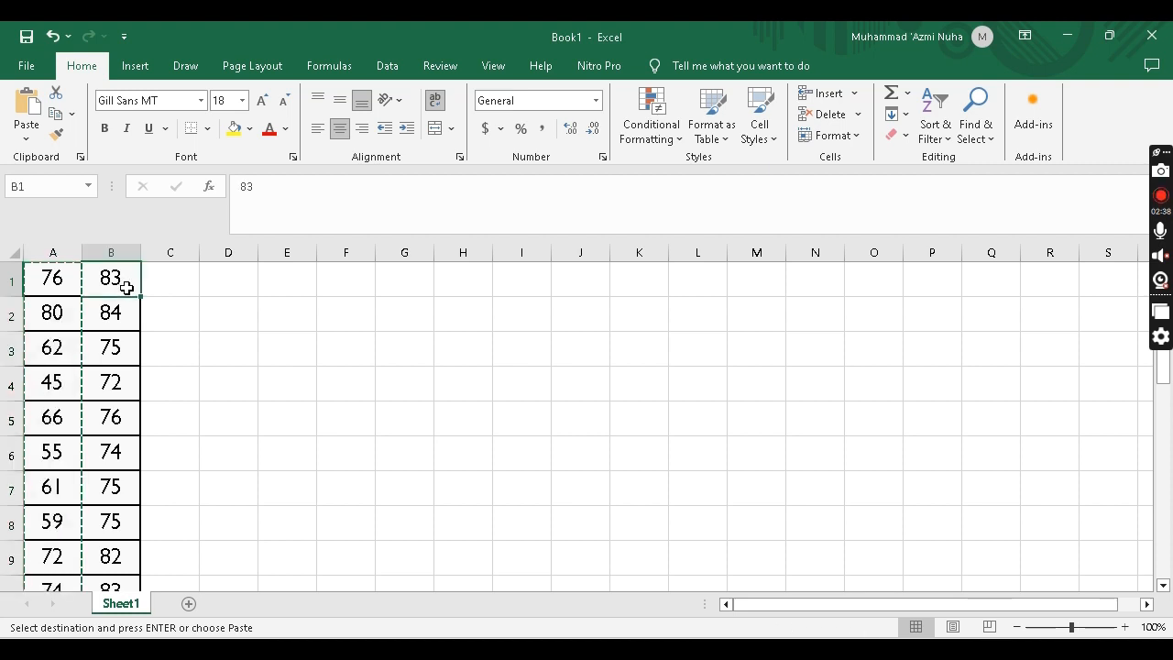
pyautogui.scroll(-3, 123, 378)
pyautogui.scroll(-8, 113, 342)
pyautogui.scroll(4, 113, 320)
pyautogui.scroll(1, 116, 416)
pyautogui.keyDown('shift'); pyautogui.click(116, 416); pyautogui.keyUp('shift')
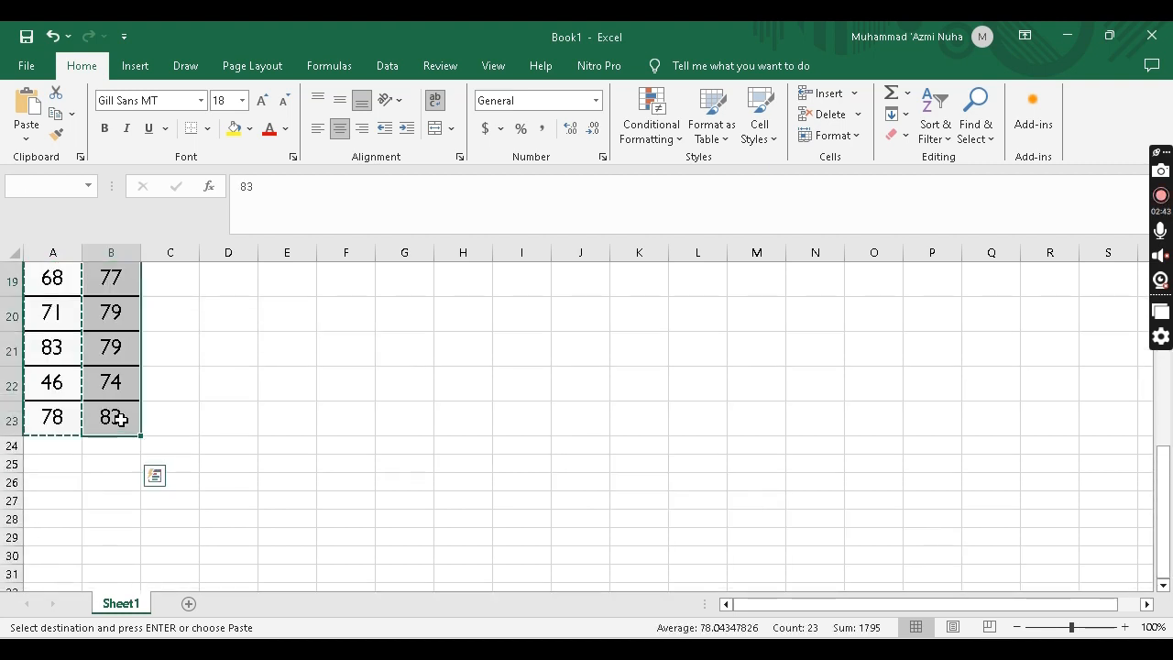
pyautogui.scroll(4, 120, 417)
pyautogui.scroll(2, 120, 417)
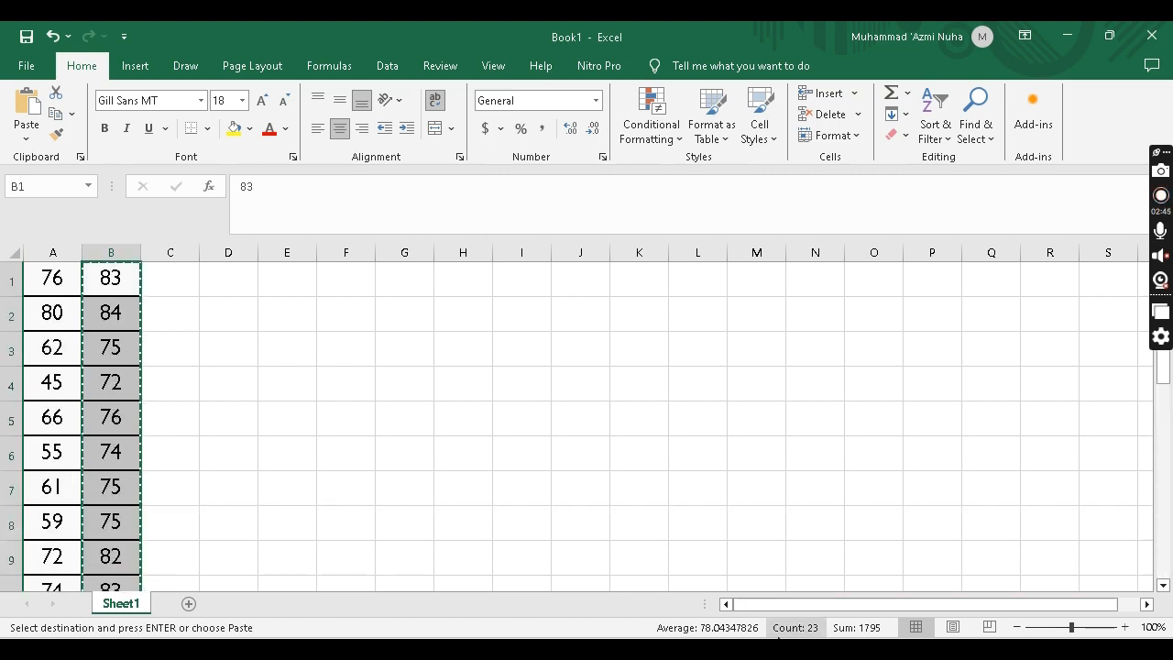
pyautogui.hotkey('alt', 'Tab')
pyautogui.click(202, 165)
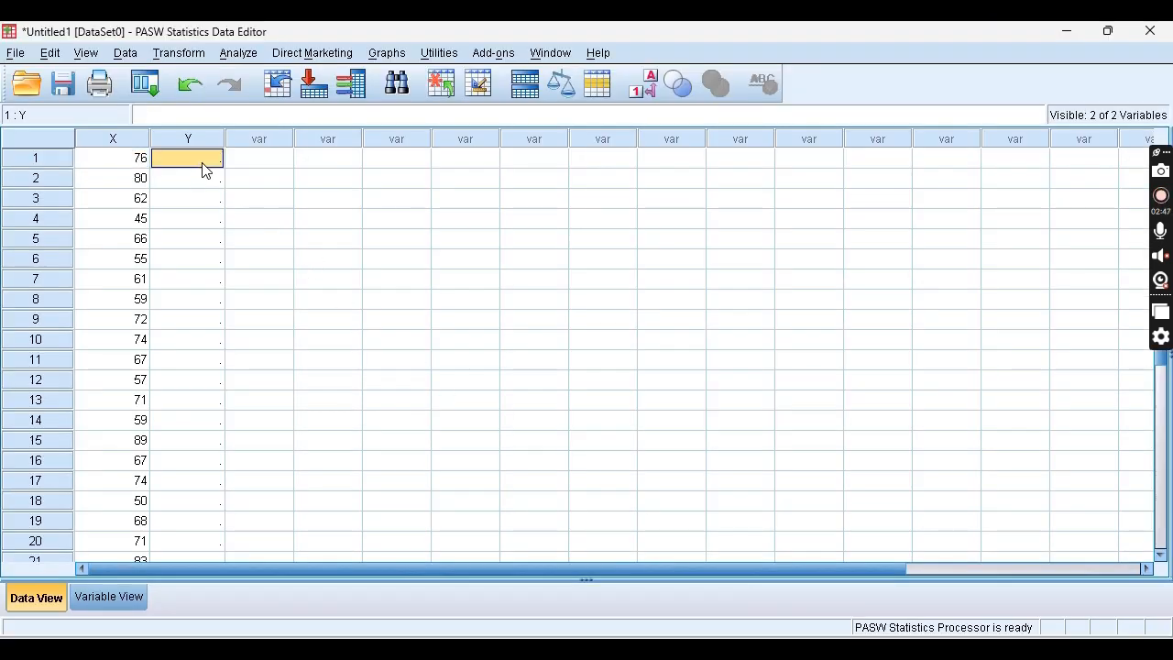
pyautogui.hotkey('ctrl', 'v')
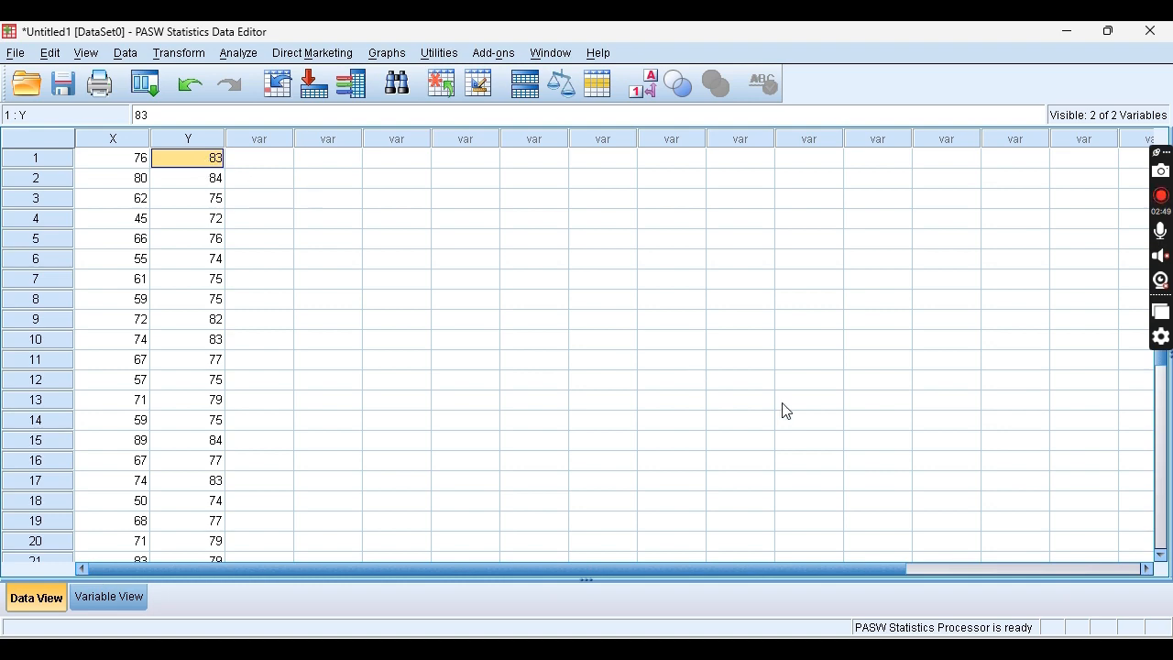
# Switch to PowerPoint and read the hypotheses and criteria on the Uji Normalitas slide
pyautogui.moveTo(717, 655)
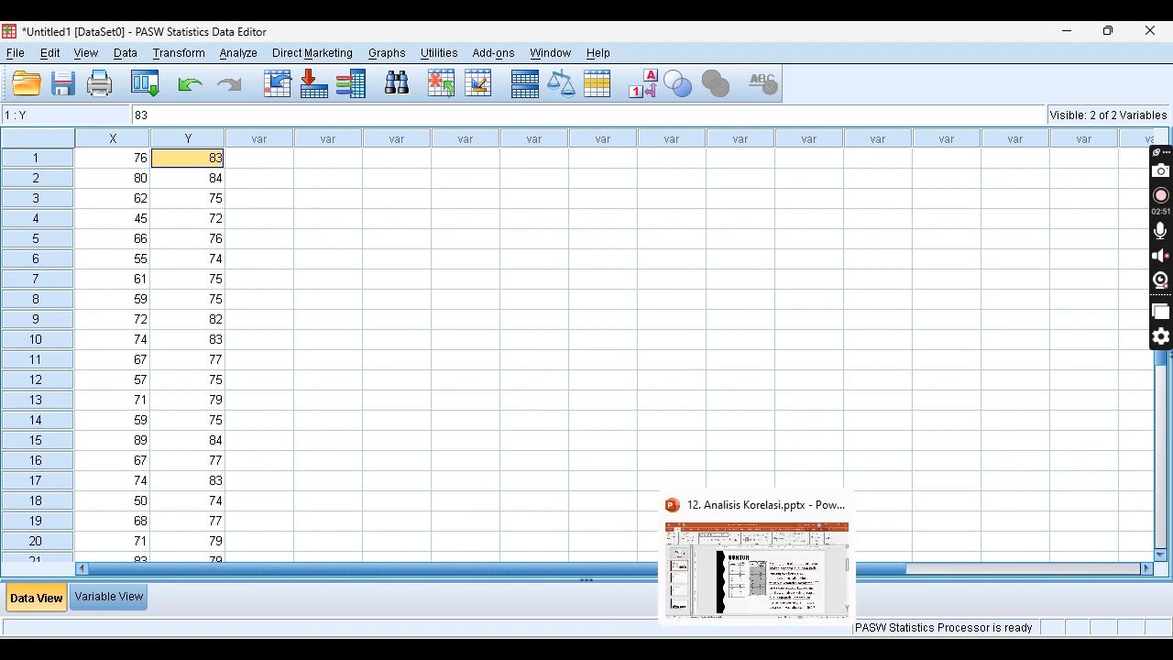
pyautogui.click(758, 656)
pyautogui.click(98, 360)
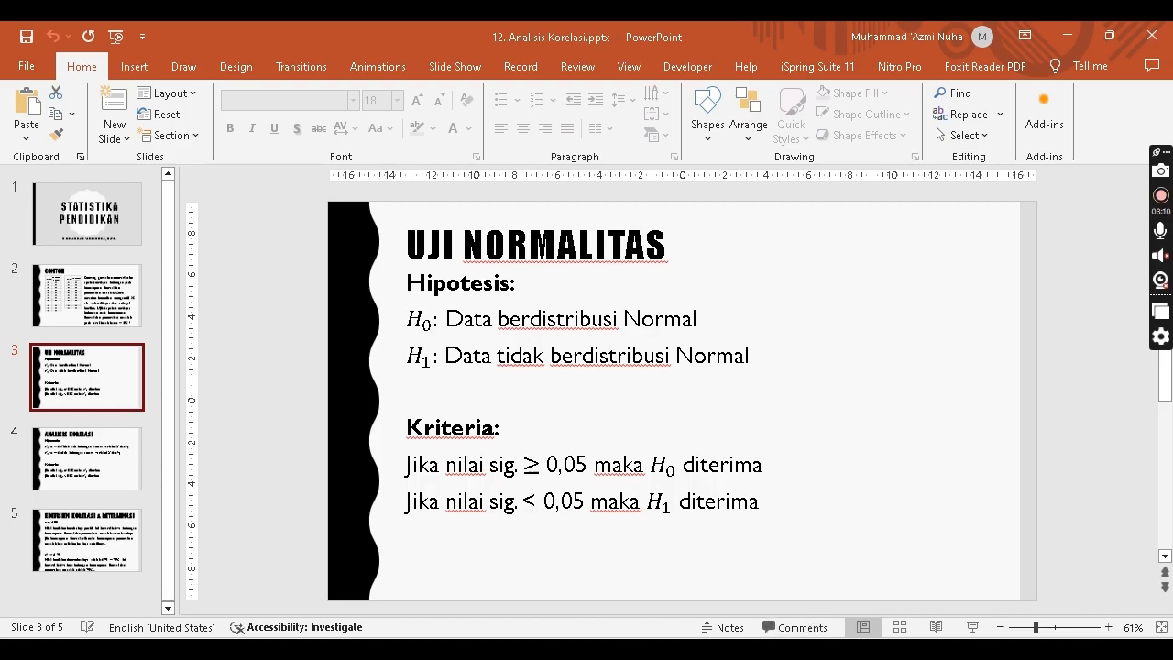
# Return to the PASW Statistics dataset and set up an Explore analysis with X and Y as dependent variables
pyautogui.click(820, 651)
pyautogui.click(147, 158)
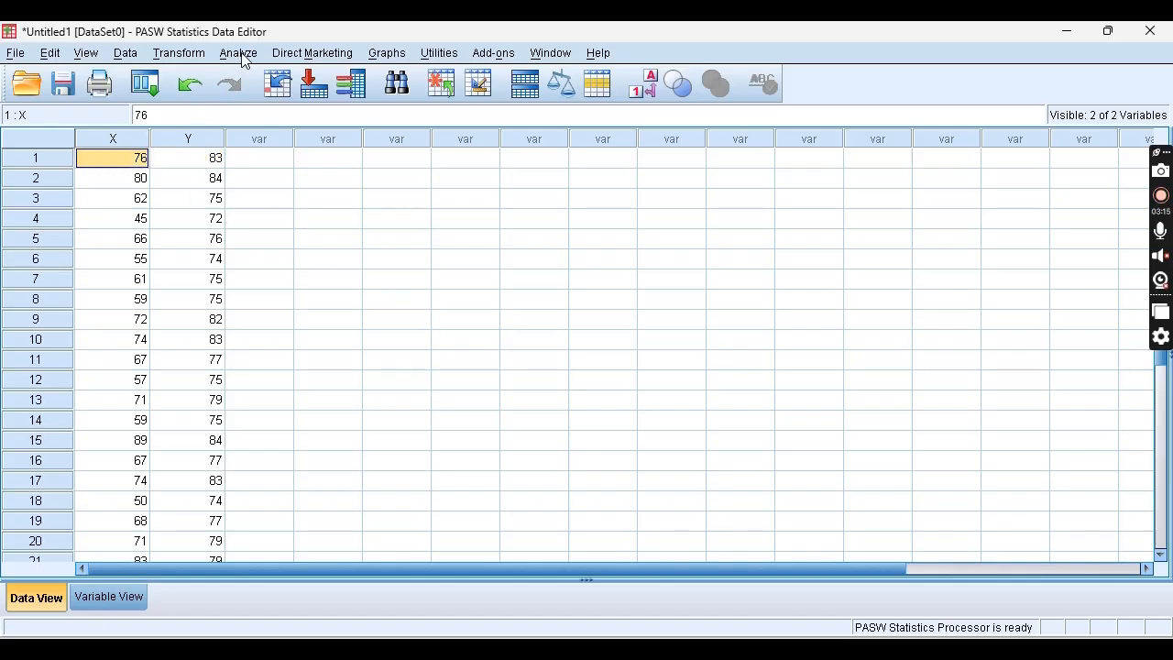
pyautogui.click(243, 56)
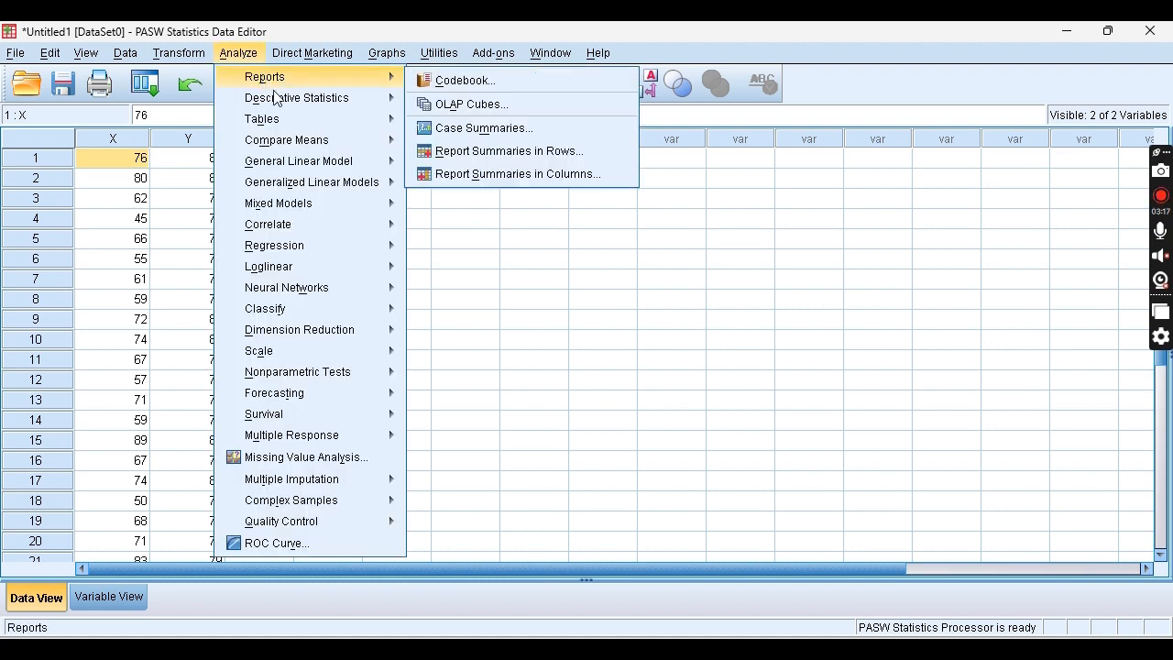
pyautogui.moveTo(353, 101)
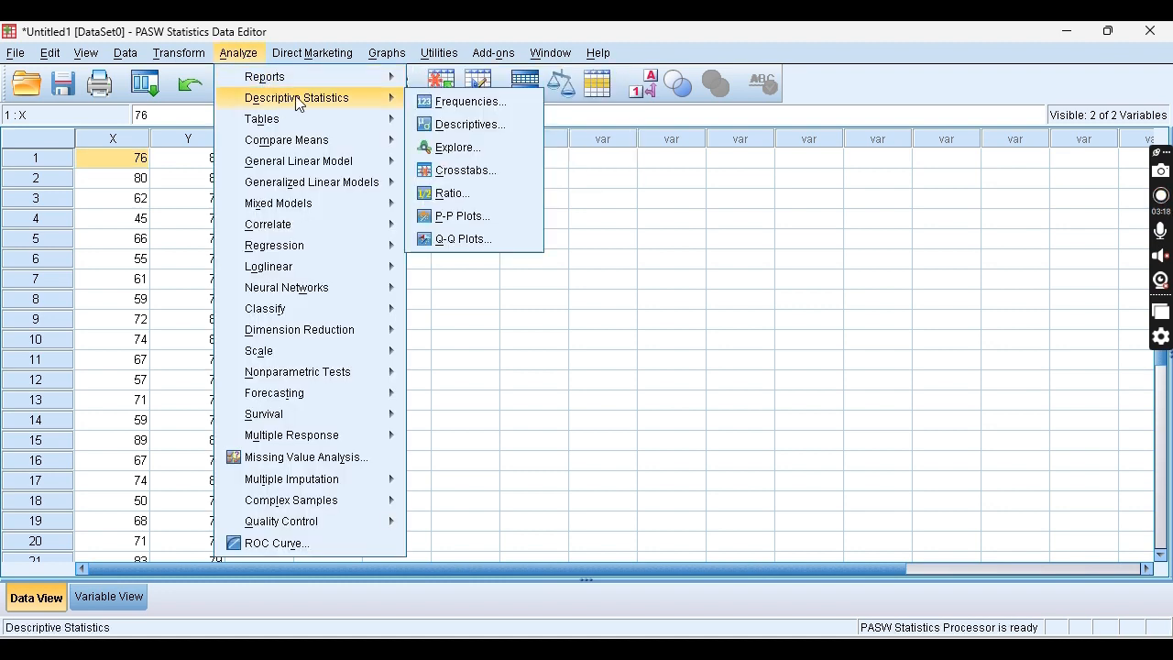
pyautogui.click(451, 147)
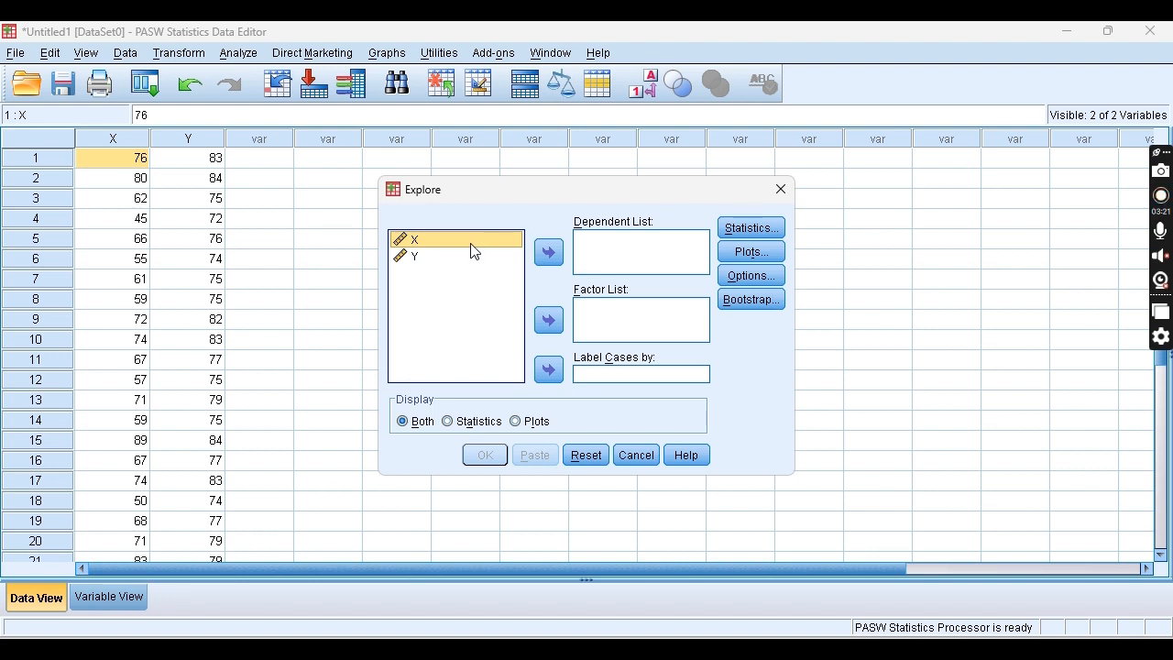
pyautogui.click(548, 252)
pyautogui.click(446, 243)
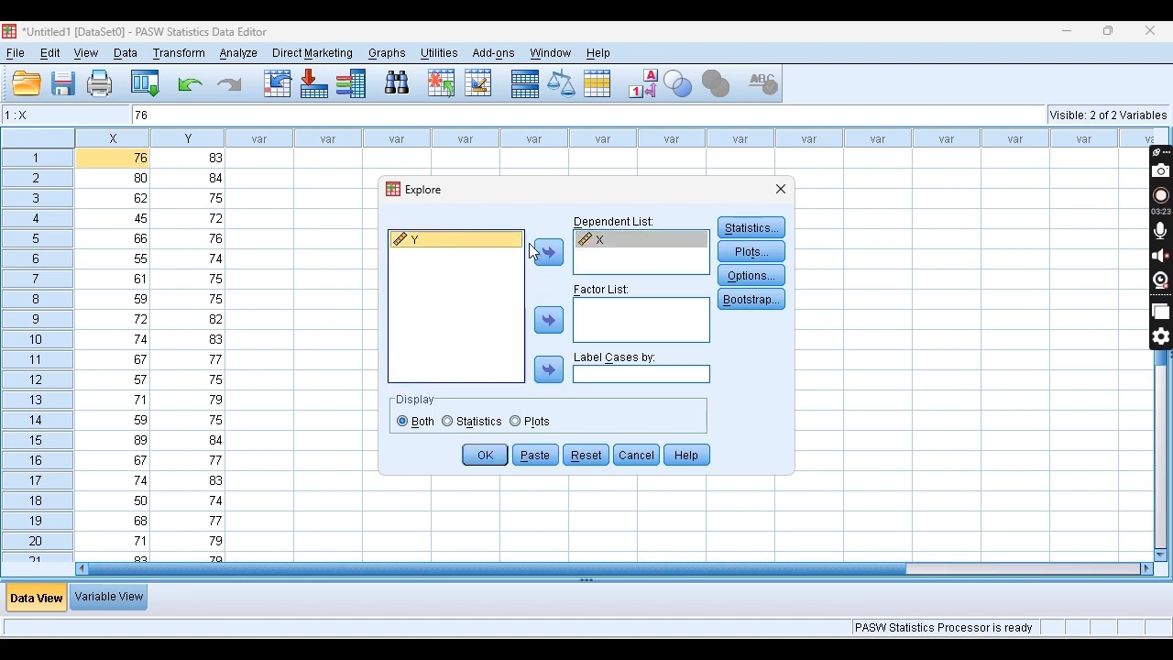
pyautogui.click(548, 252)
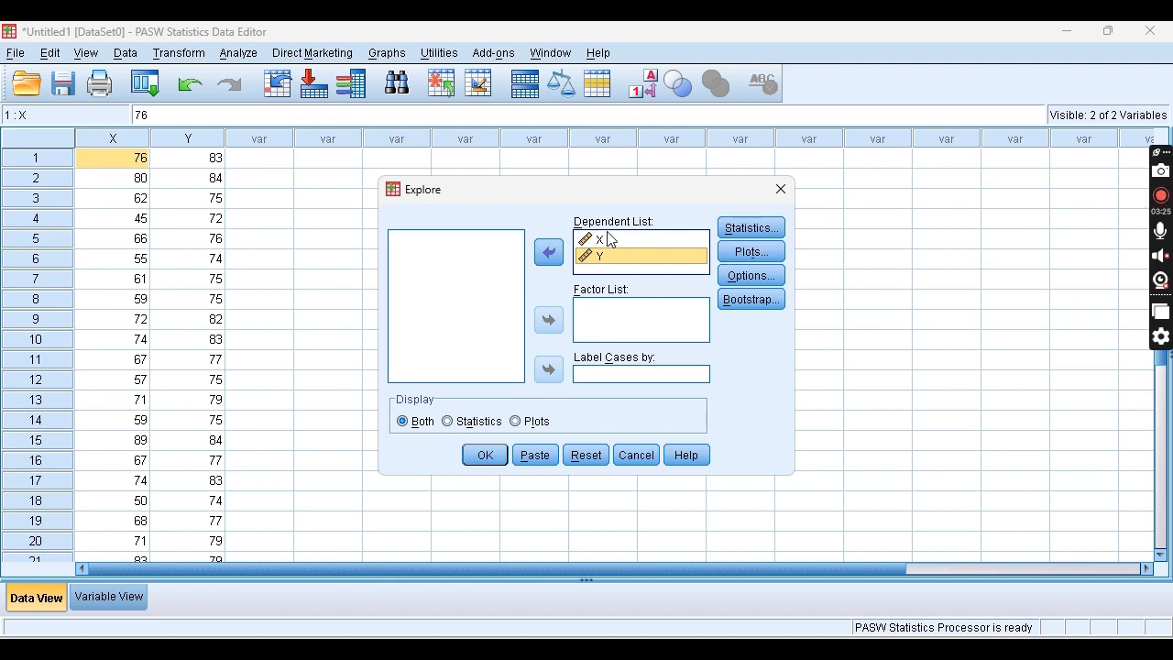
# Enable normality plots with tests for the Explore analysis and run it
pyautogui.click(746, 251)
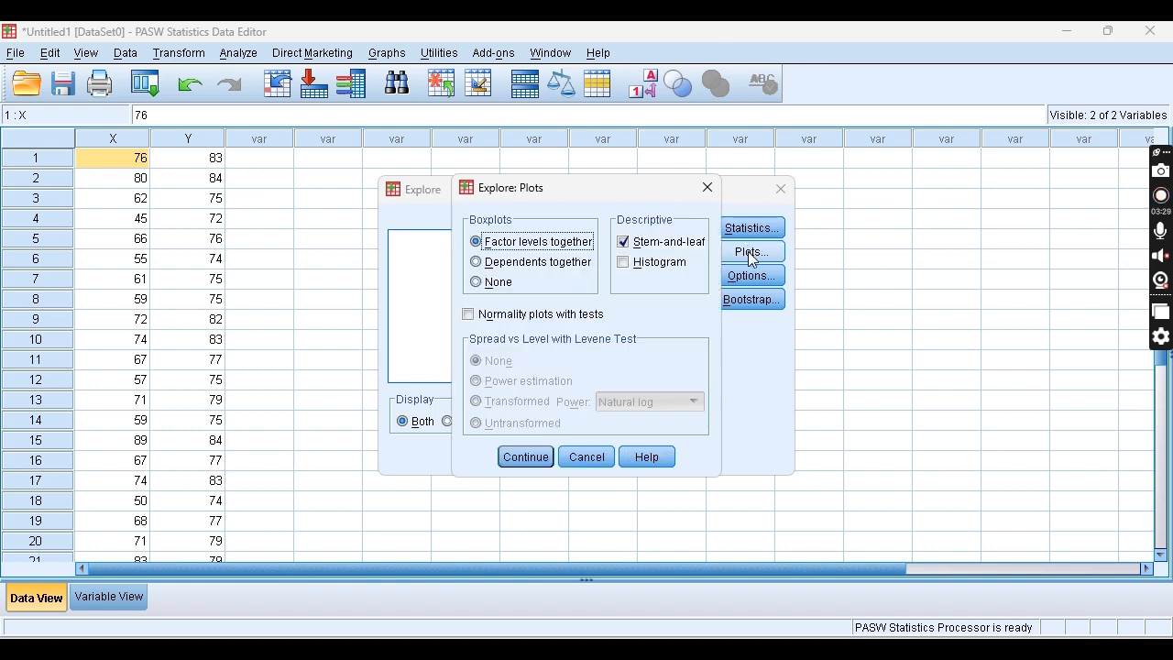
pyautogui.click(495, 316)
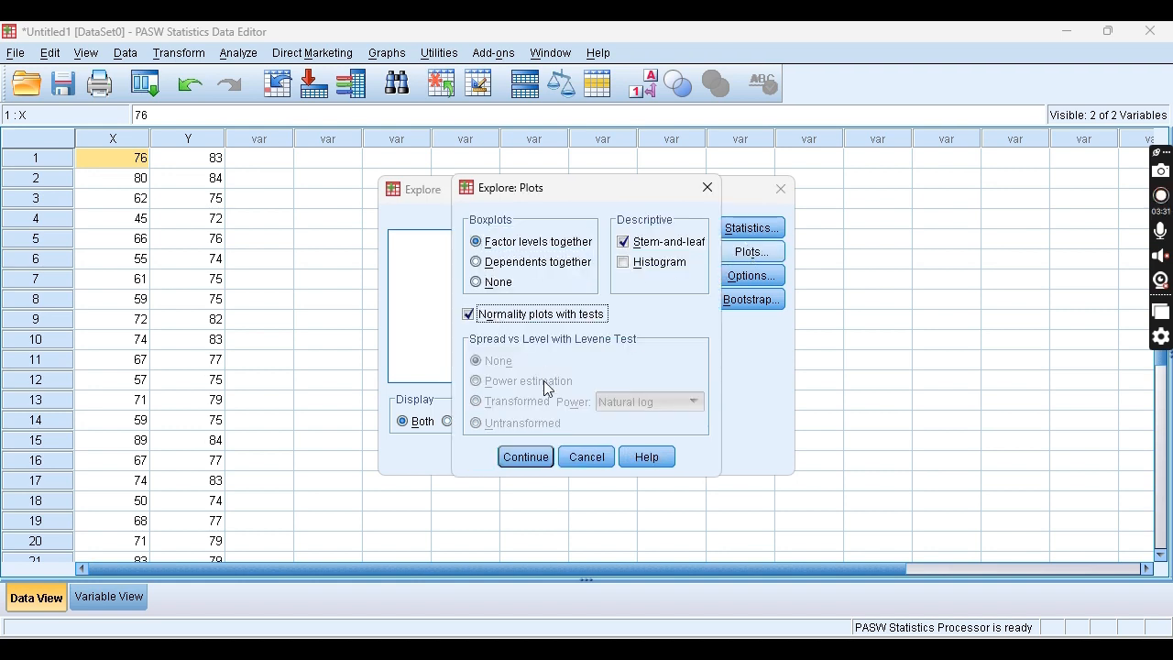
pyautogui.click(525, 456)
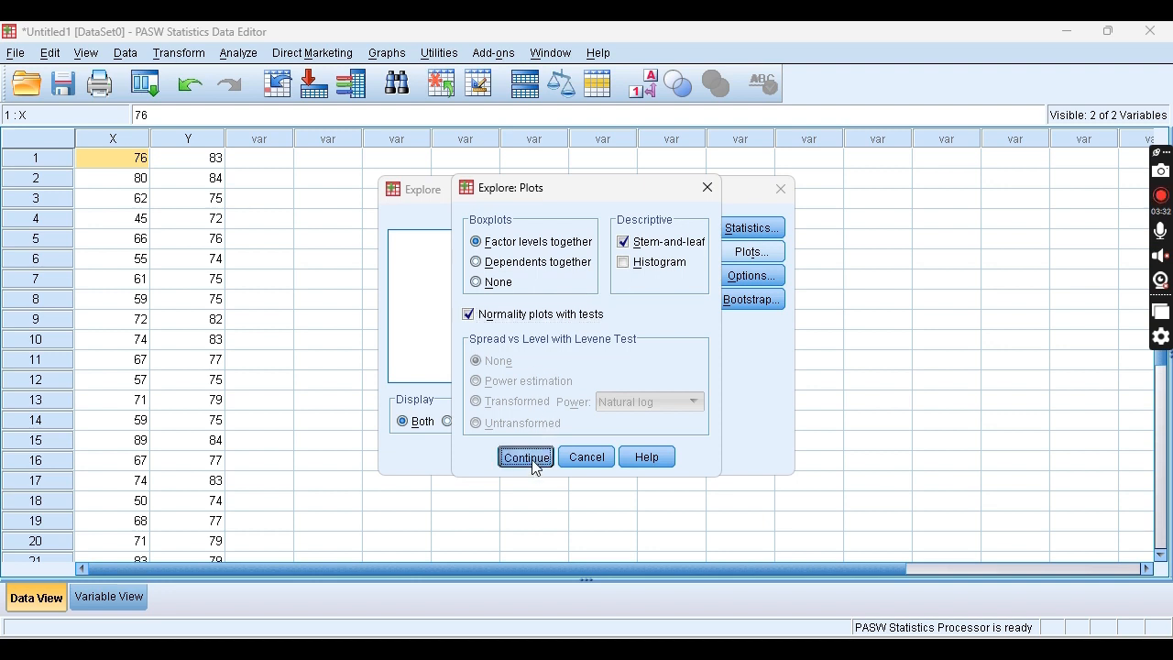
pyautogui.click(481, 458)
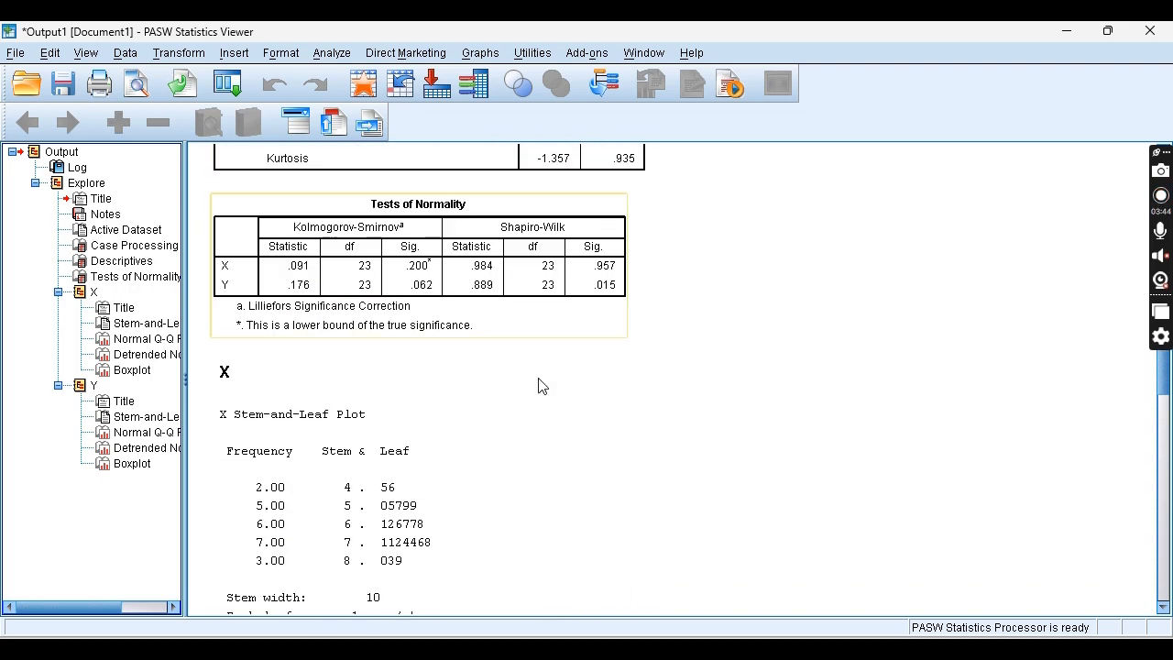
# Compare the Tests of Normality table in the output with the criteria on the Uji Normalitas slide
pyautogui.scroll(2, 539, 385)
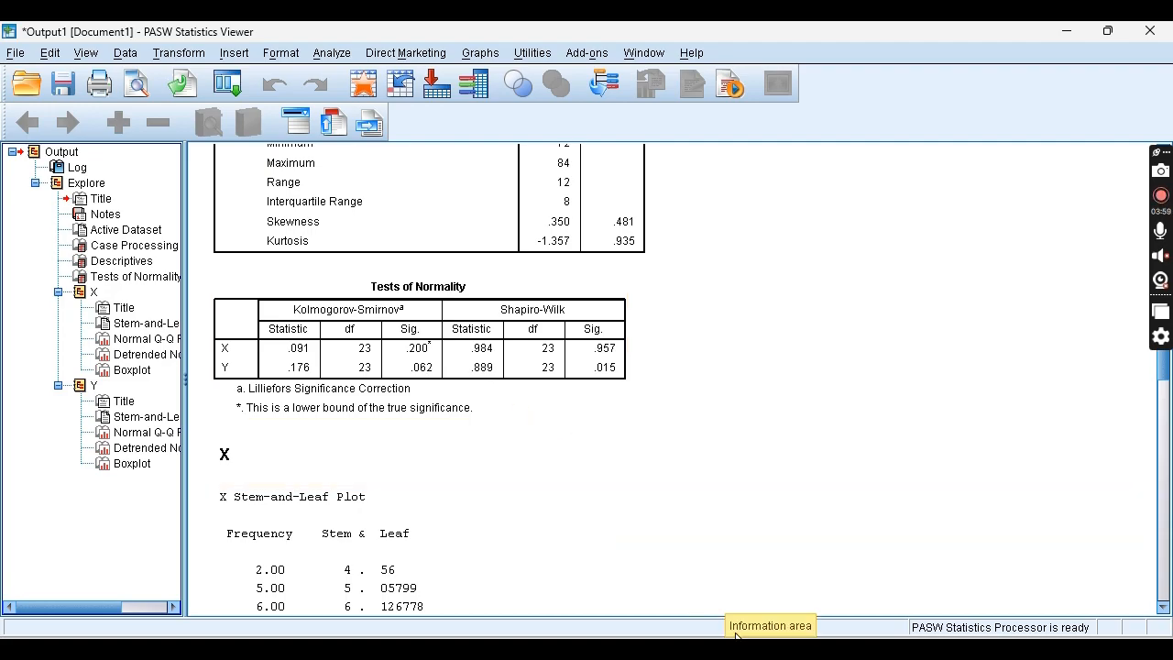
pyautogui.click(712, 649)
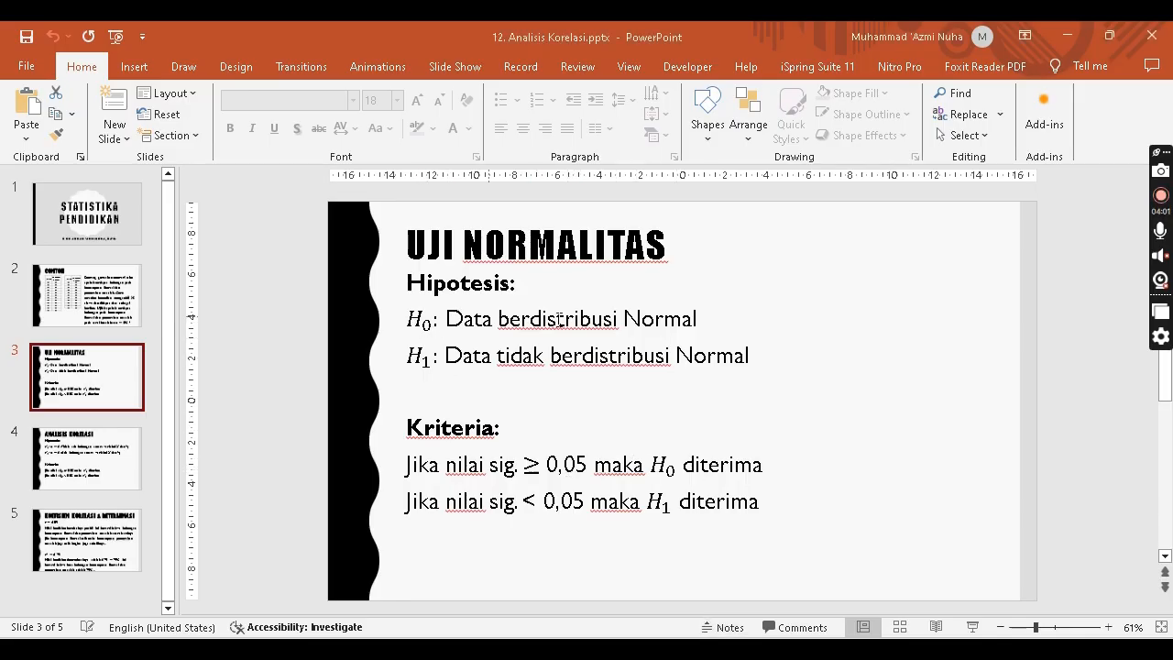
pyautogui.moveTo(797, 649)
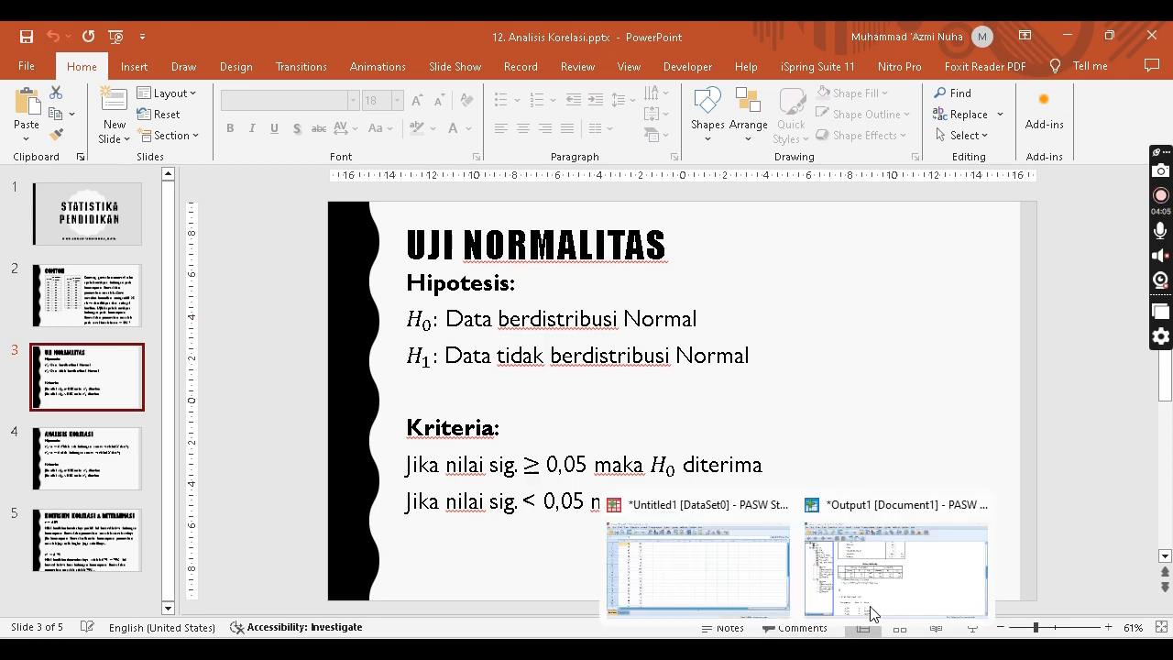
pyautogui.click(884, 586)
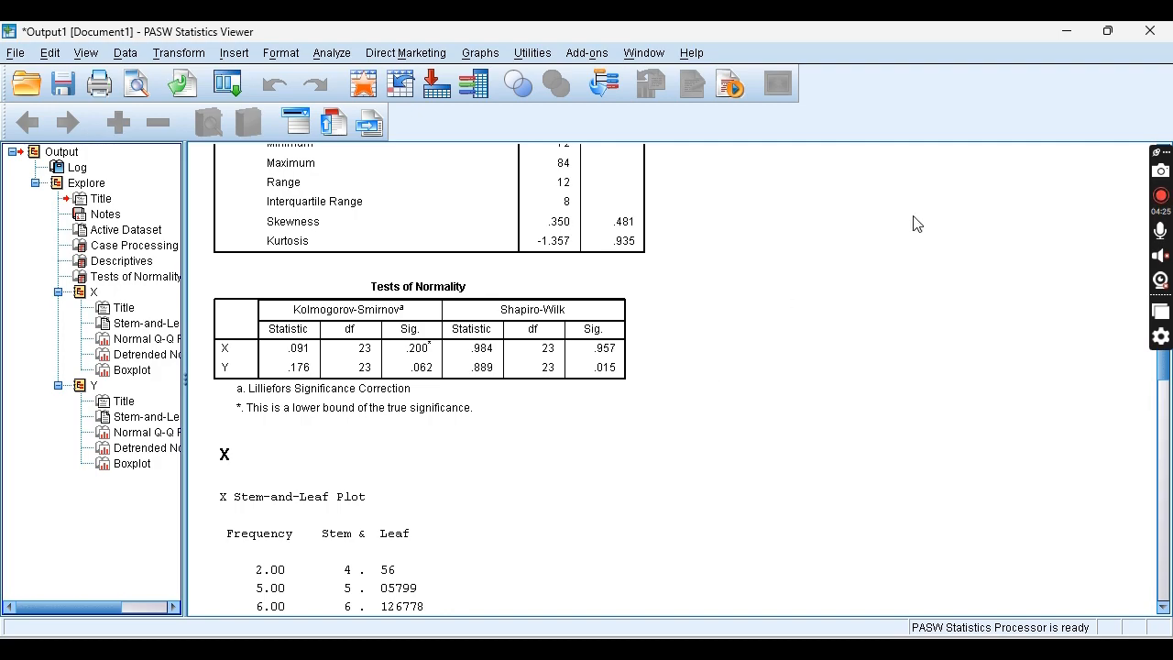
# Close the PASW output window and show the Analisis Korelasi slide in PowerPoint
pyautogui.click(1150, 30)
pyautogui.click(591, 363)
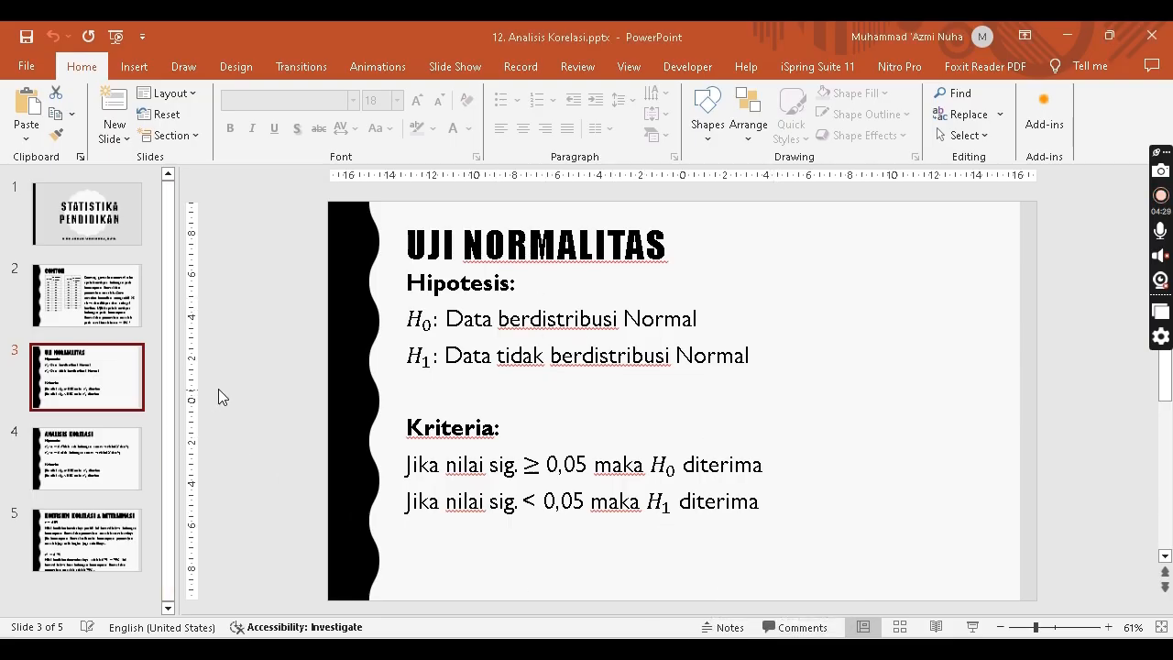
pyautogui.click(108, 447)
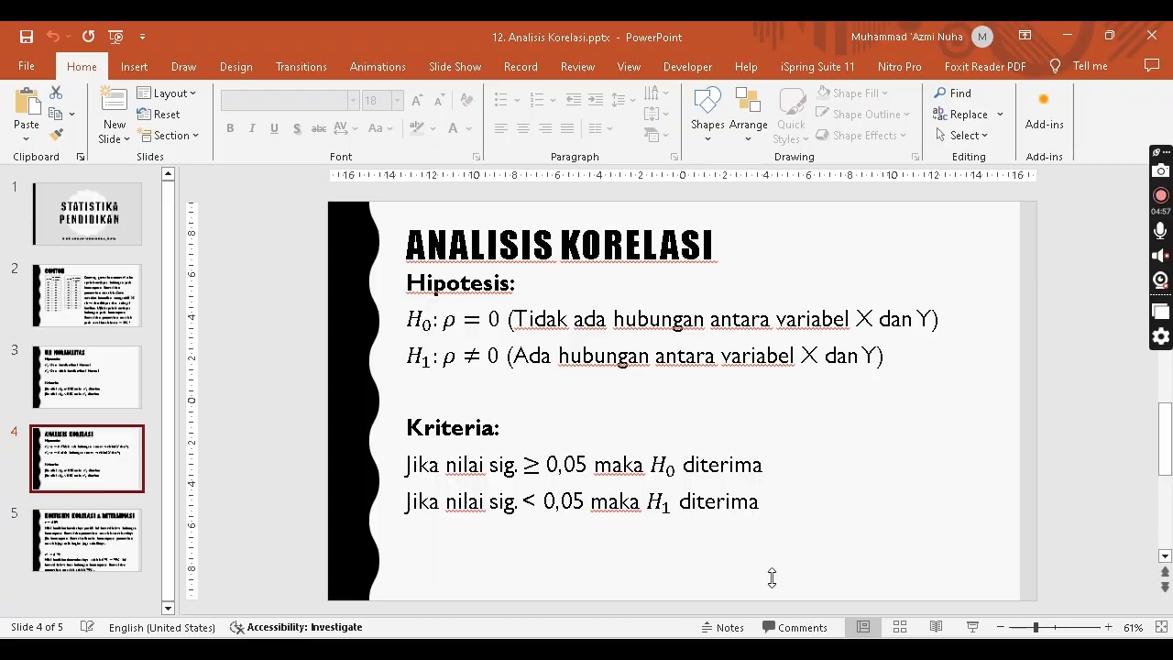
# Return to the PASW Statistics dataset and run a two-tailed Pearson bivariate correlation between X and Y, flagging significant correlations
pyautogui.hotkey('alt', 'Tab')
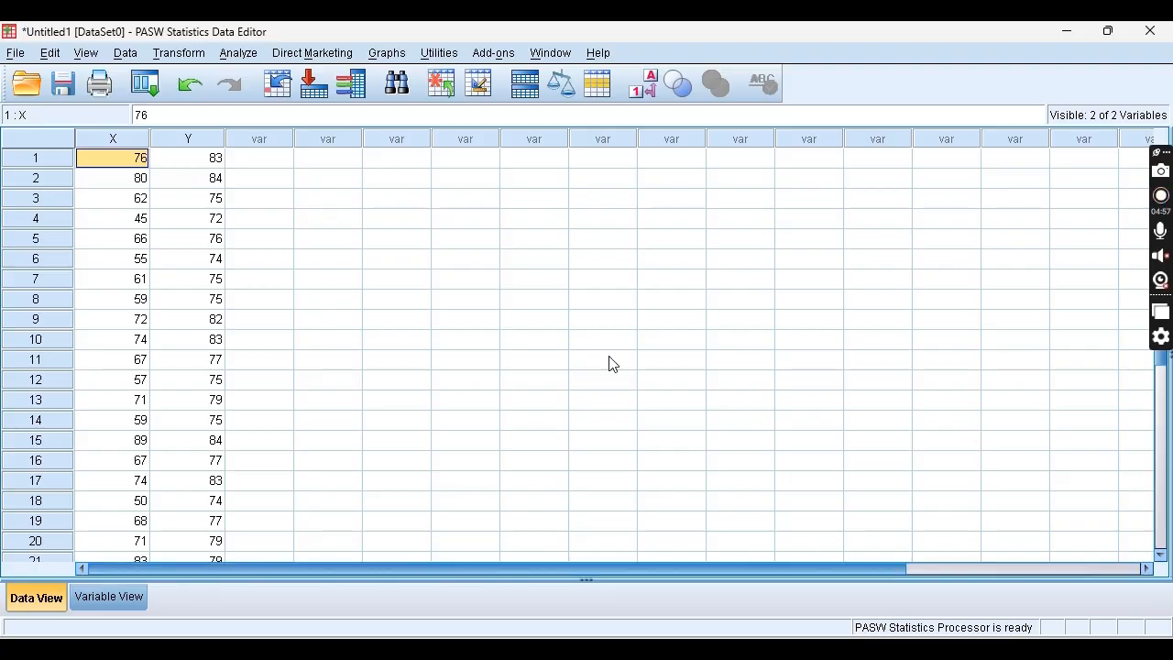
pyautogui.click(237, 53)
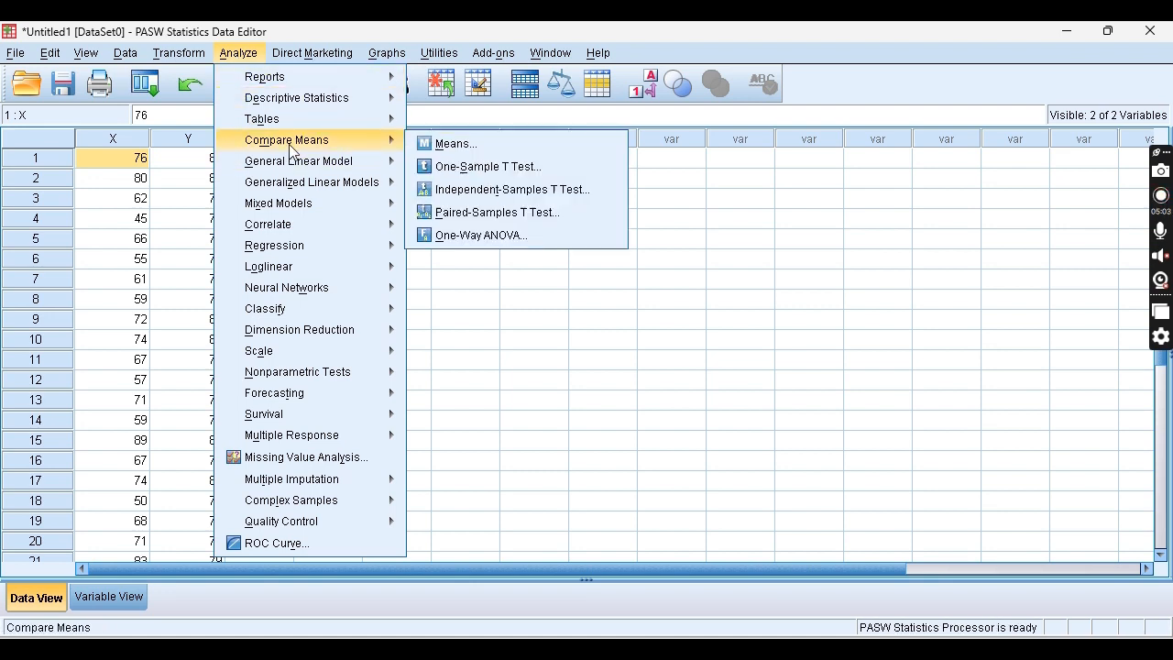
pyautogui.moveTo(307, 228)
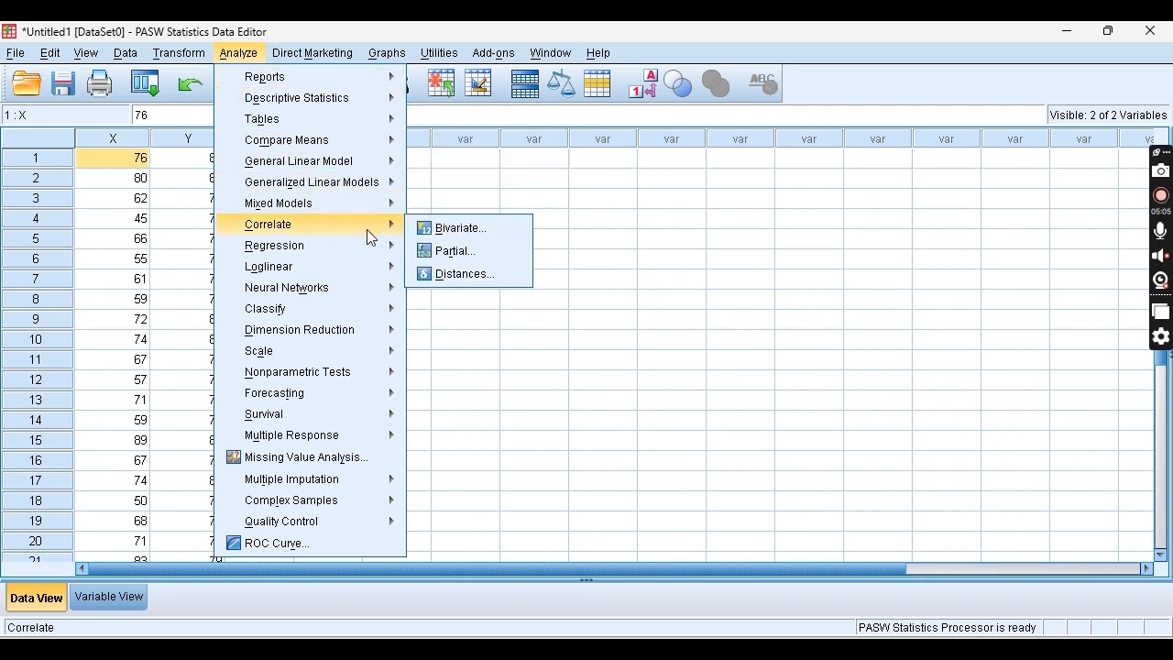
pyautogui.click(449, 228)
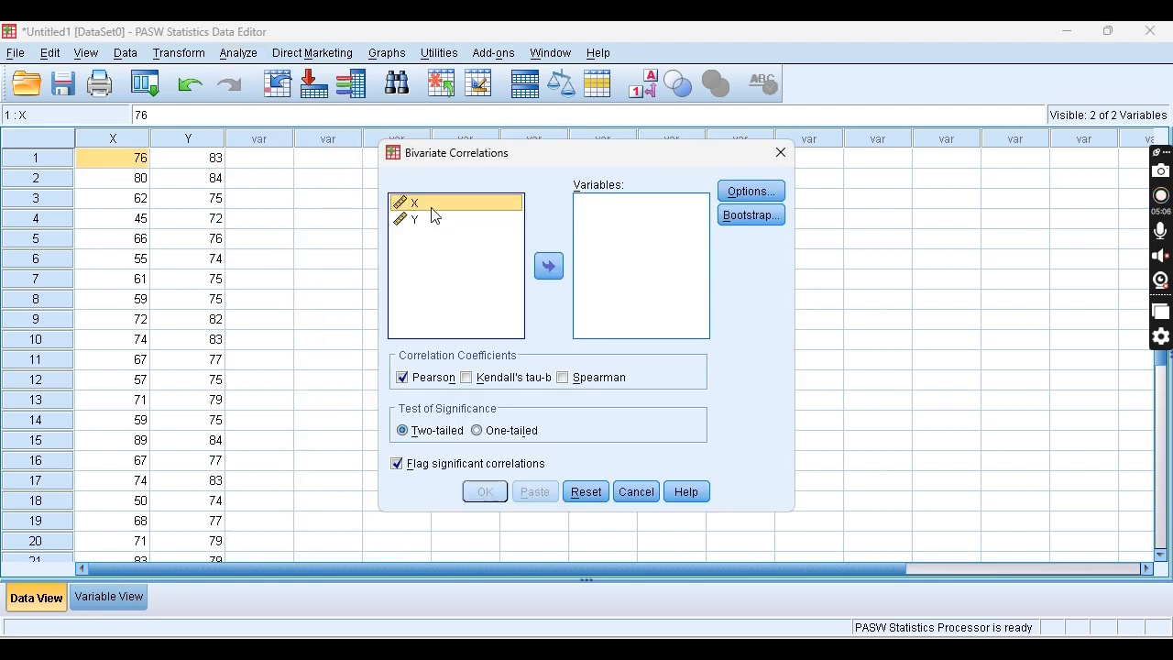
pyautogui.click(549, 266)
pyautogui.click(449, 206)
pyautogui.click(549, 266)
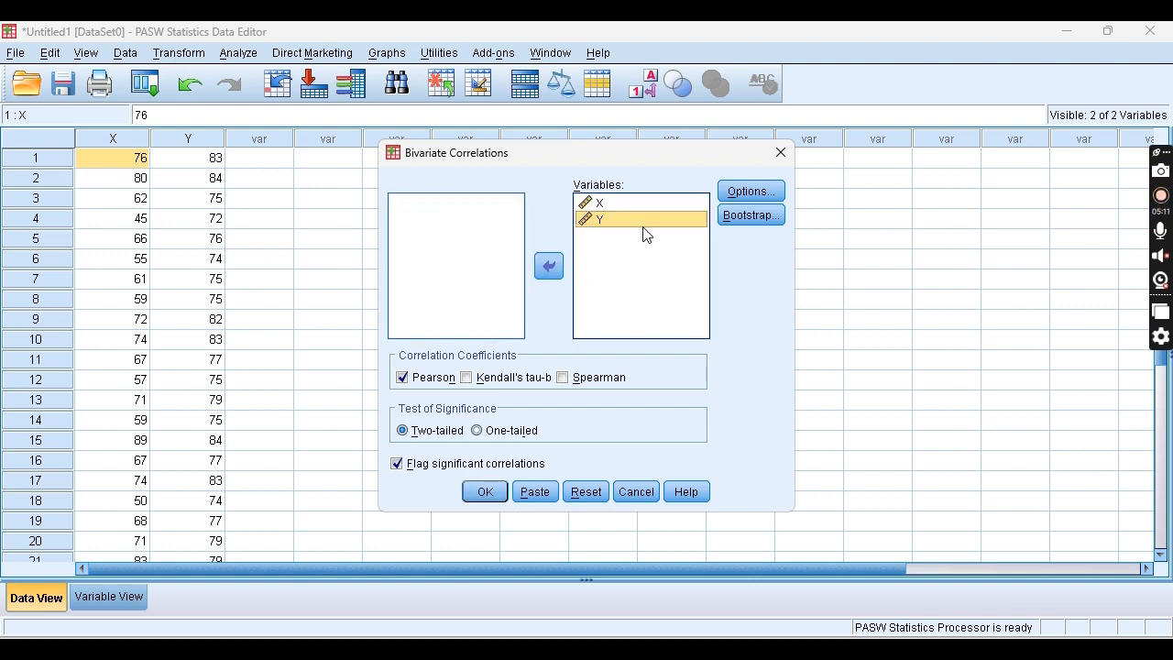
pyautogui.click(495, 491)
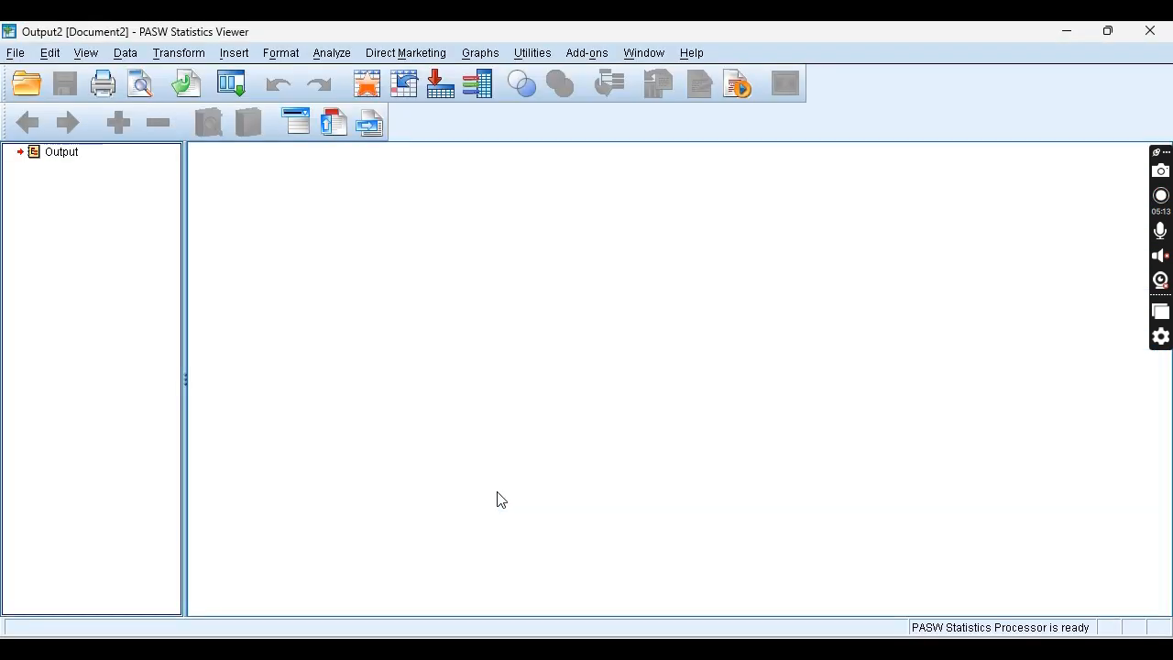
# Review the Correlations table in the output and compare its significance value with the criteria on the Analisis Korelasi slide in PowerPoint
pyautogui.click(501, 499)
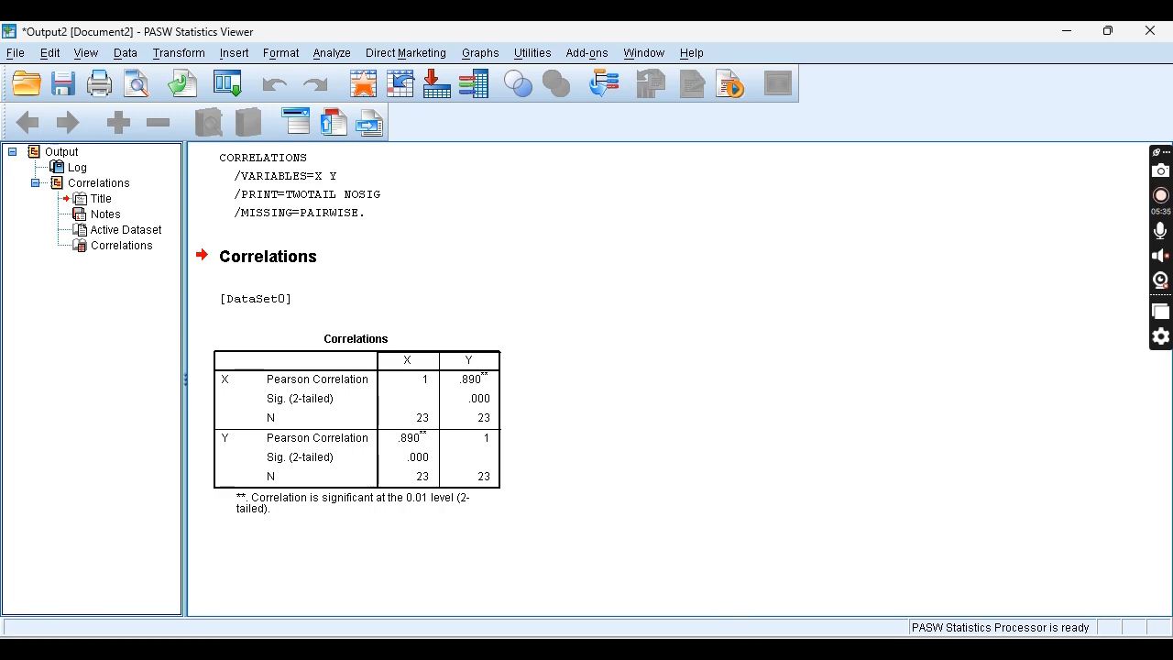
pyautogui.moveTo(757, 651)
pyautogui.click(757, 568)
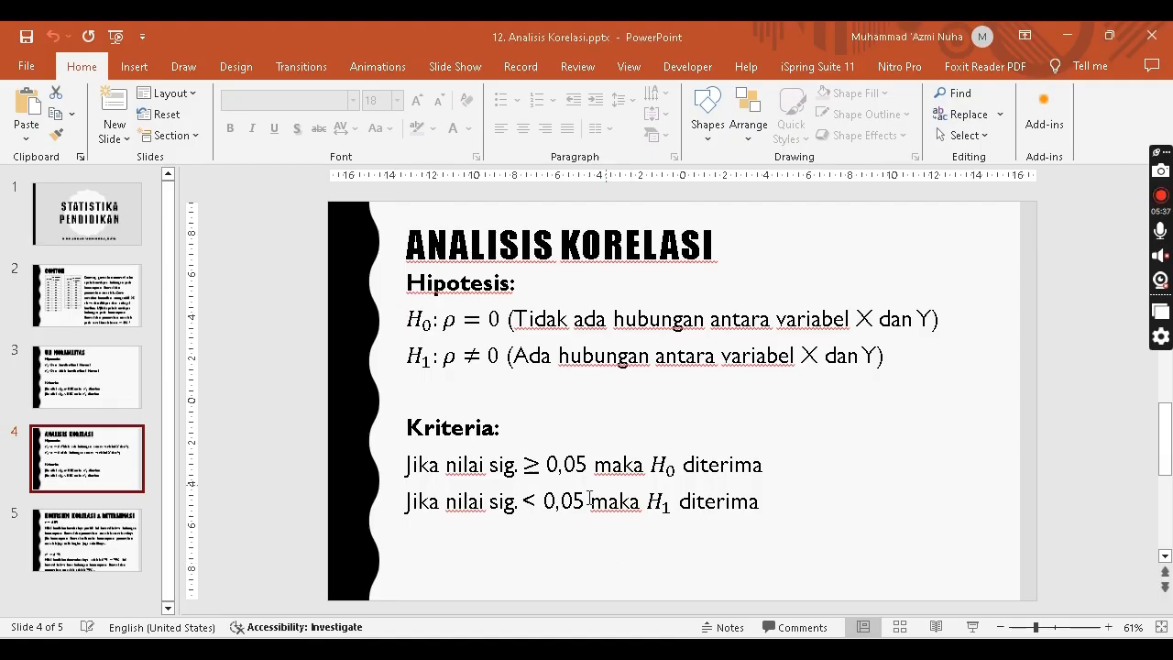